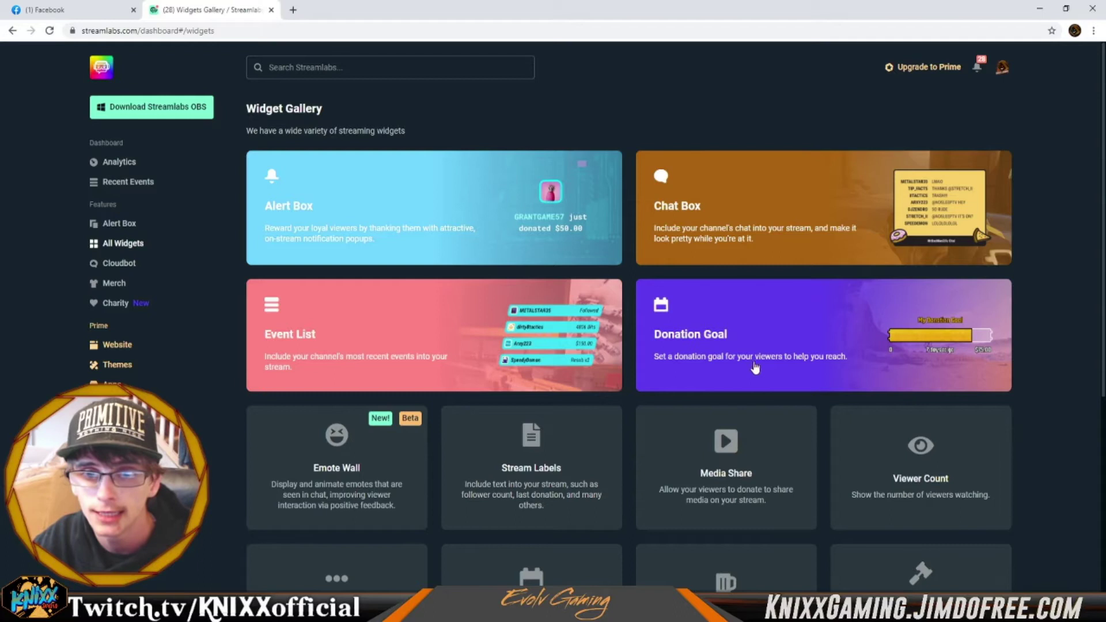
- Look through the widget gallery to see which streaming widgets and goal types are offered
scroll(755, 368, down, 2)
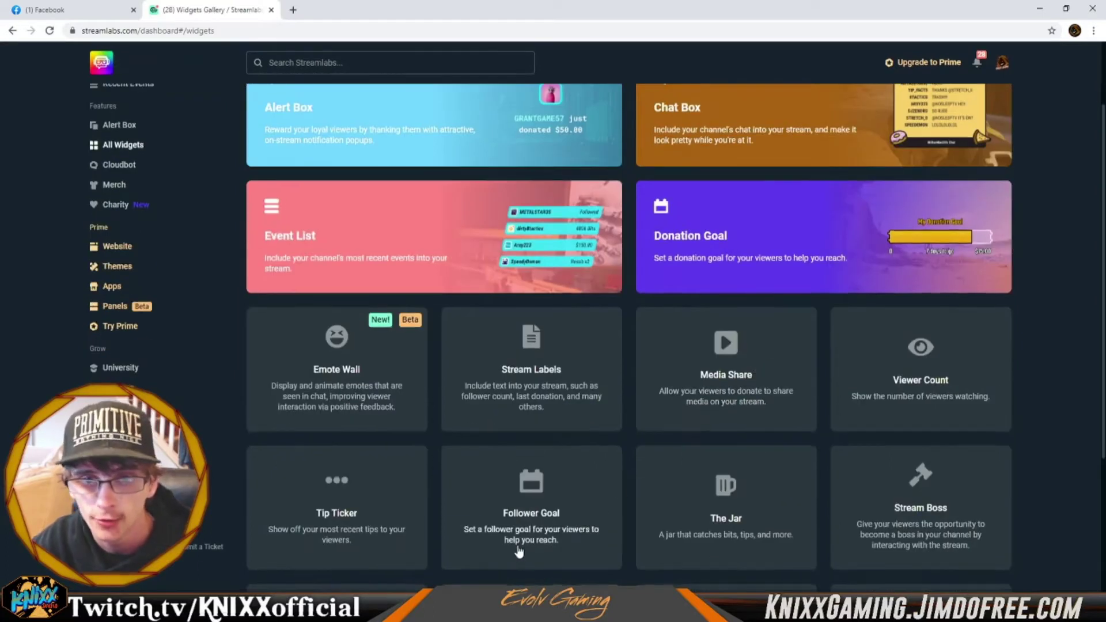
scroll(519, 551, down, 2)
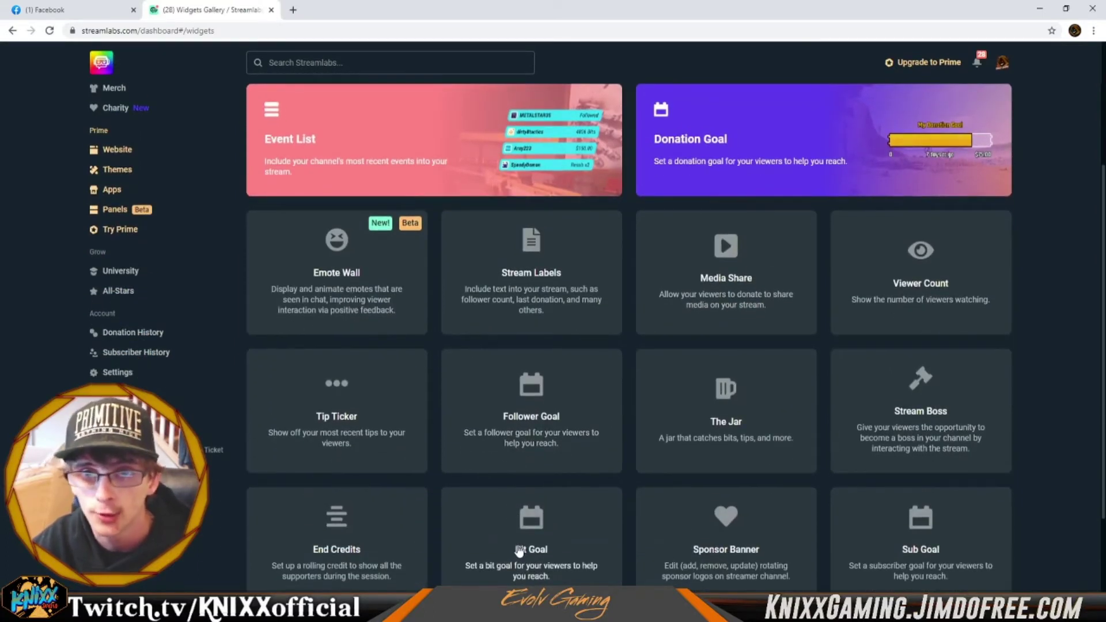
scroll(552, 404, down, 1)
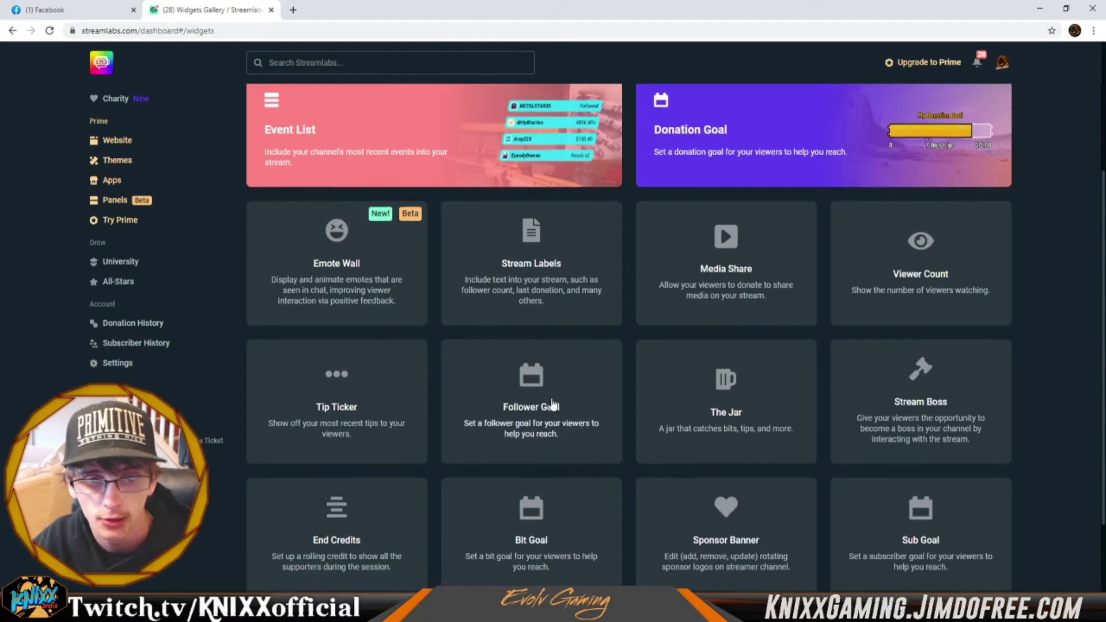
scroll(527, 496, down, 2)
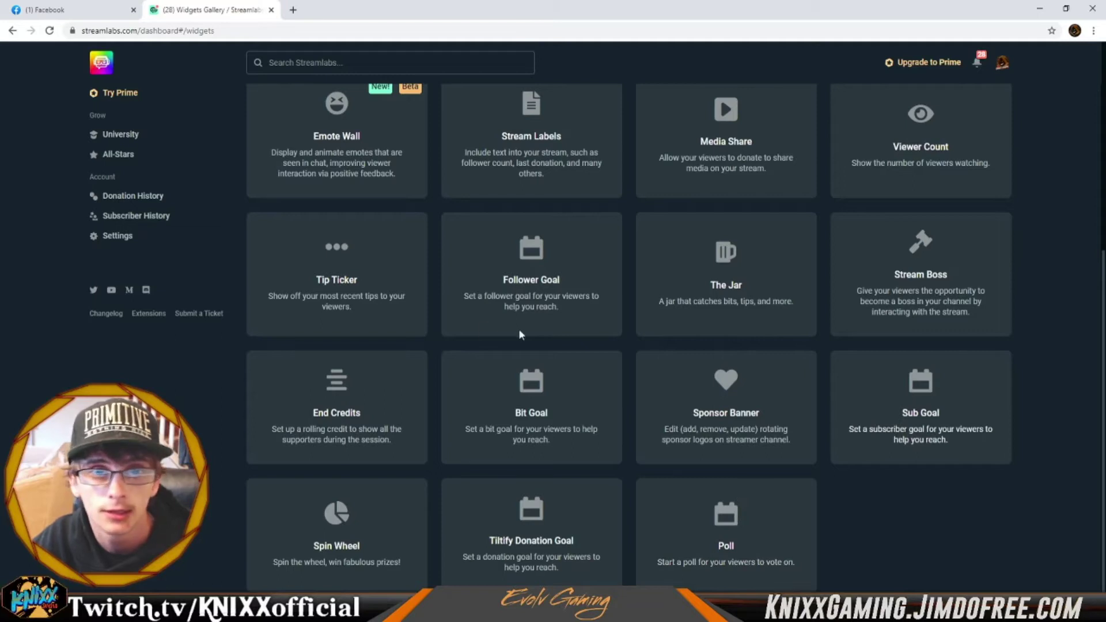
scroll(486, 288, up, 1)
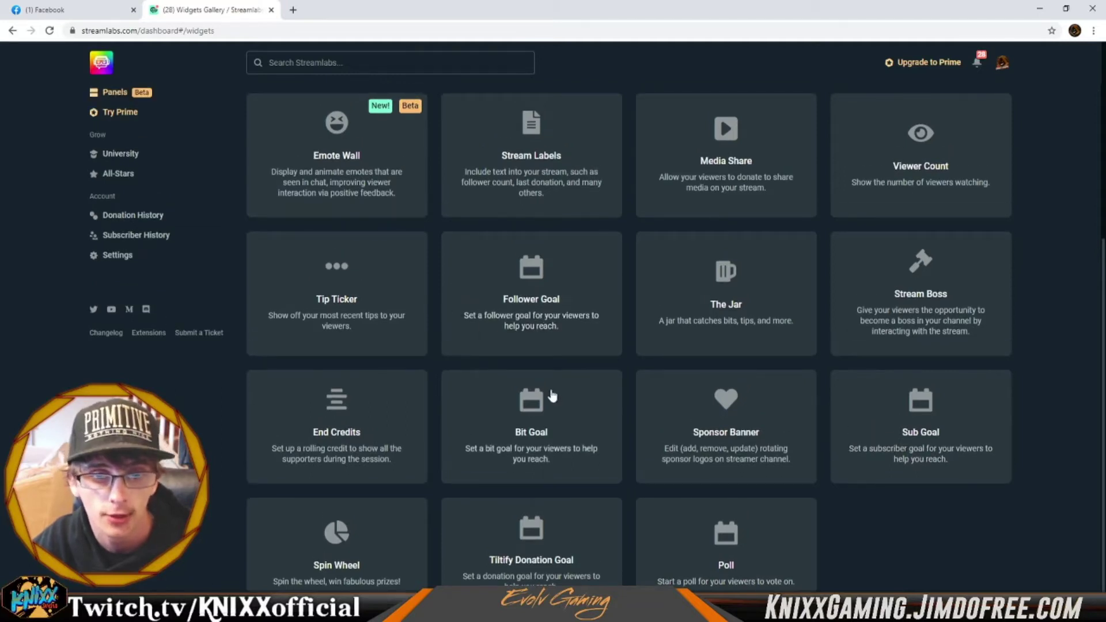
scroll(548, 395, up, 5)
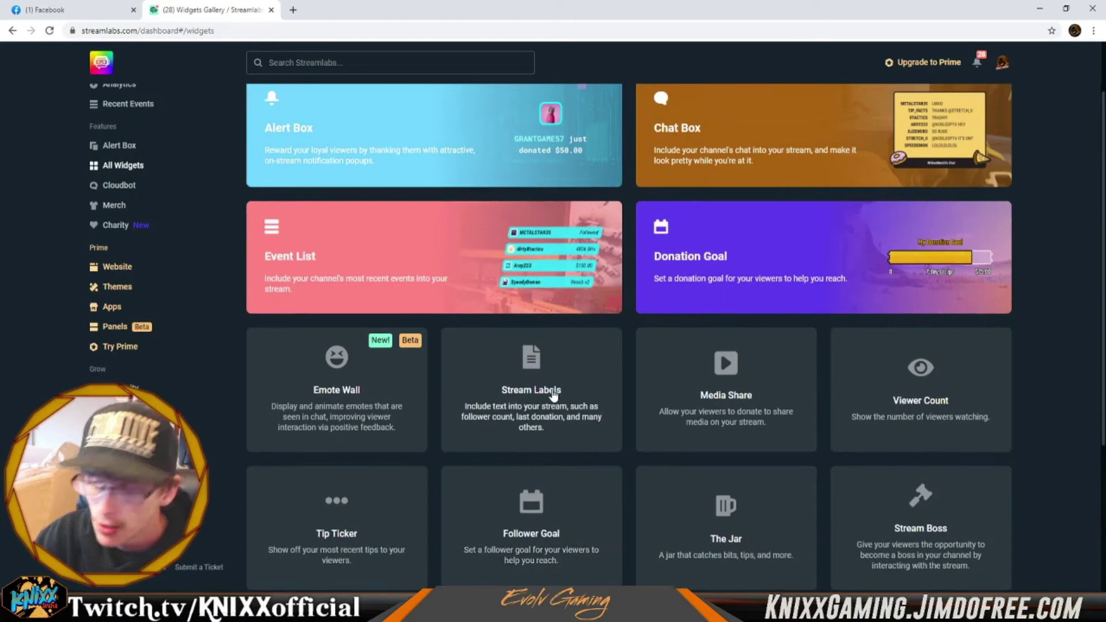
scroll(553, 395, up, 2)
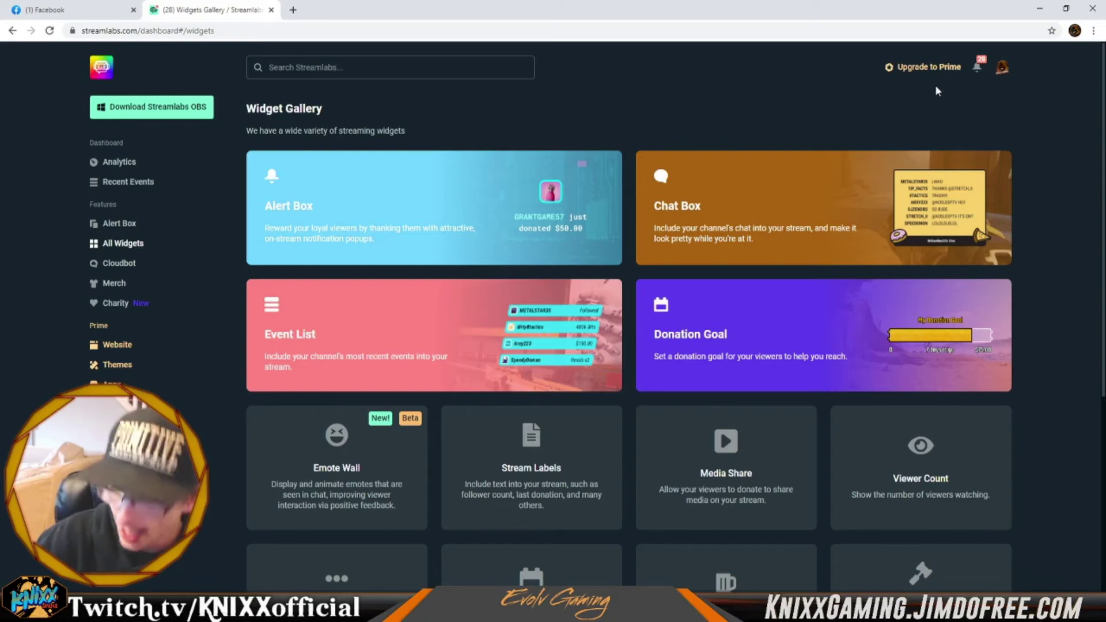
click(977, 68)
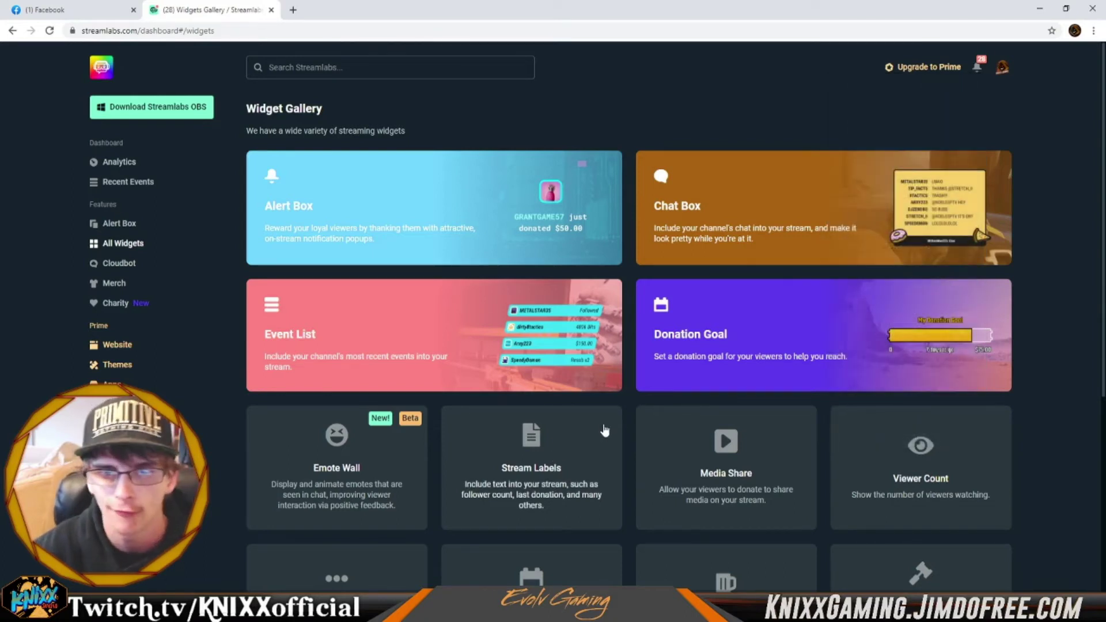
- Open the Donation Goal widget from the gallery and dismiss its introduction
scroll(605, 430, down, 4)
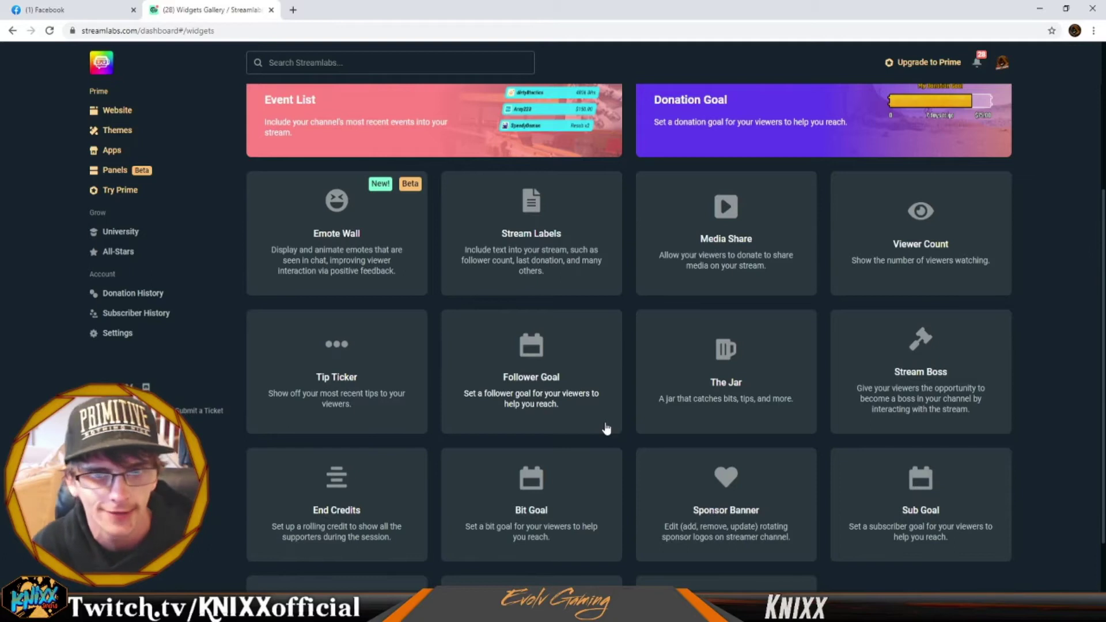
scroll(706, 225, up, 2)
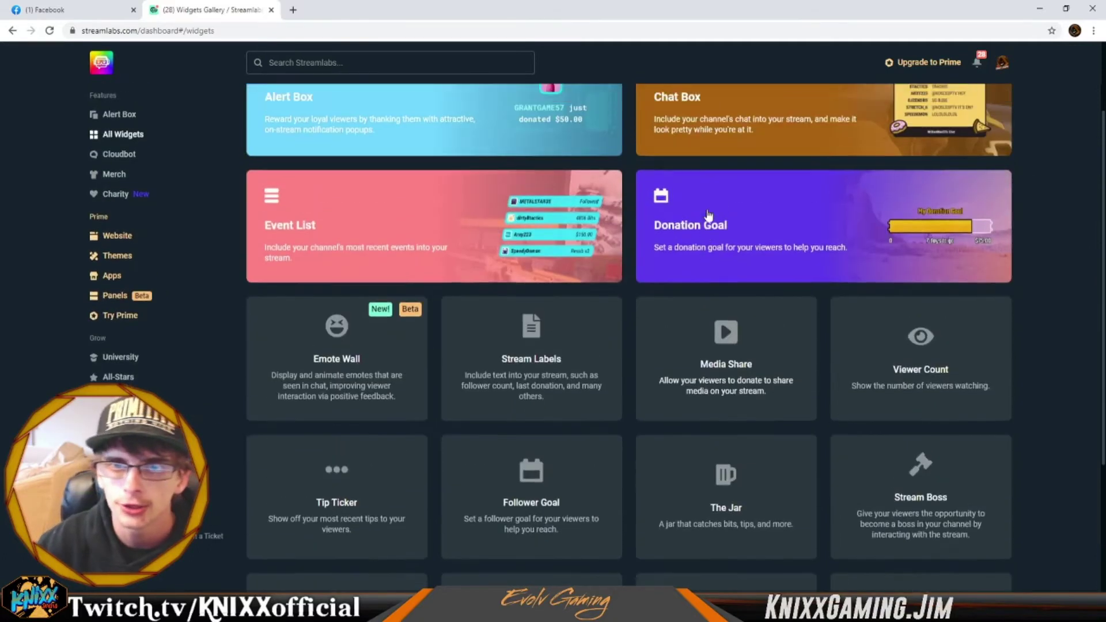
click(708, 215)
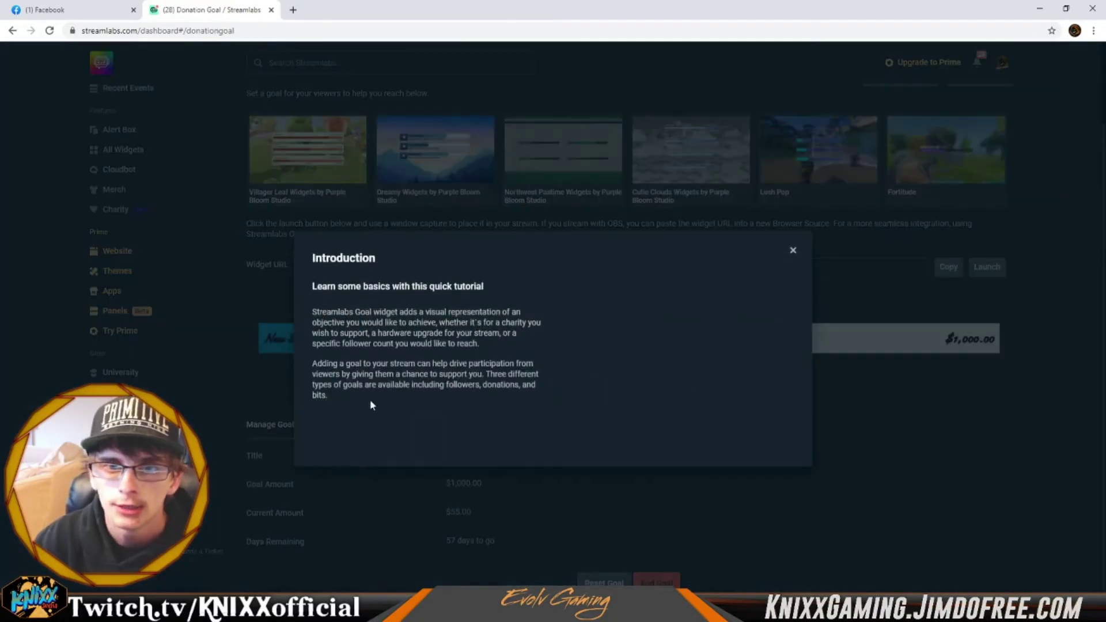
click(793, 250)
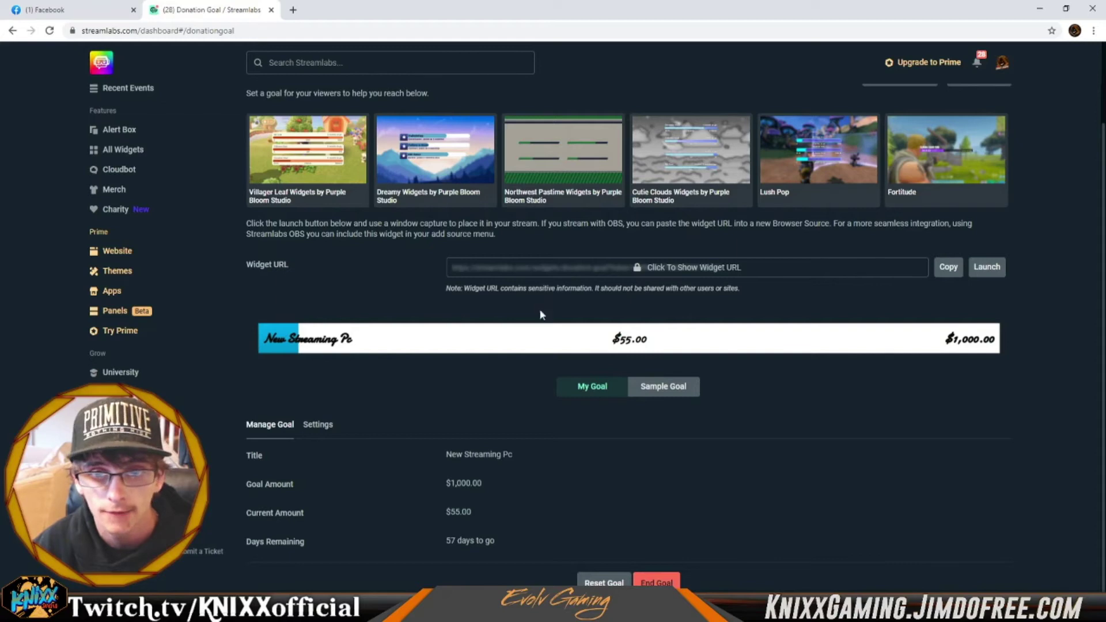
- Compare the sample goal preview with the preview of the current donation goal
click(653, 392)
click(613, 391)
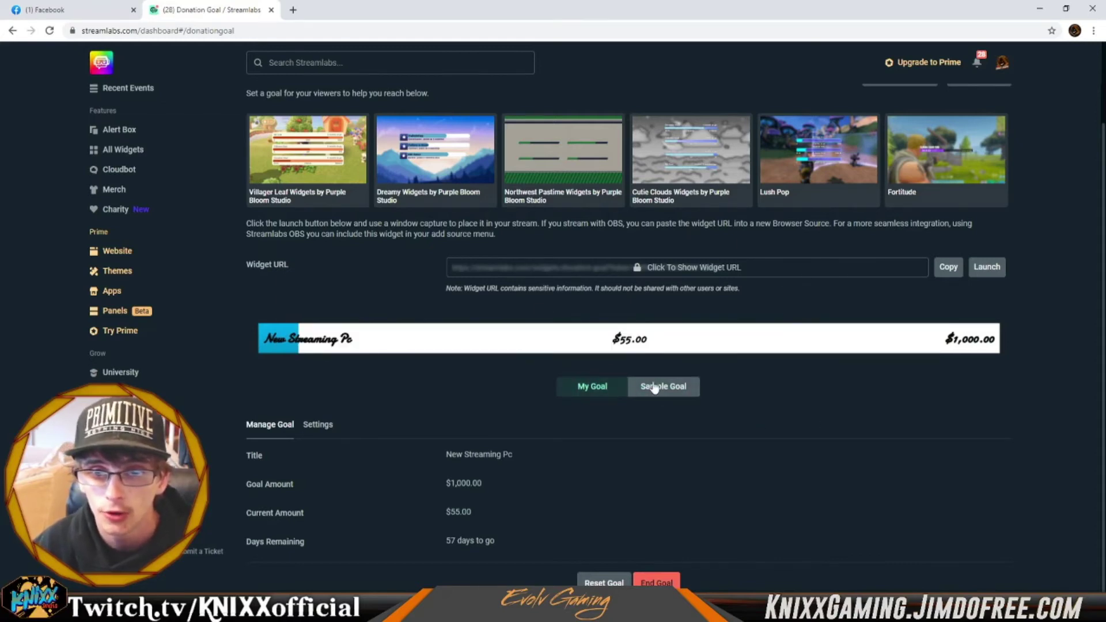
click(654, 389)
click(612, 394)
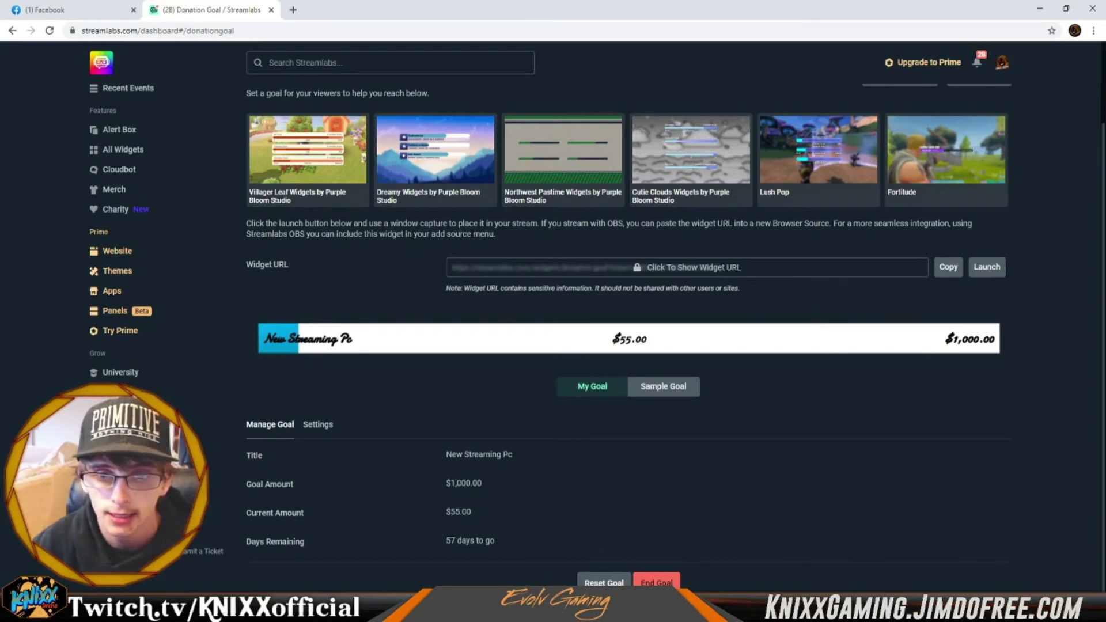
- Review the list of widget themes in the theme manager and return to the donation goal page
scroll(651, 314, up, 2)
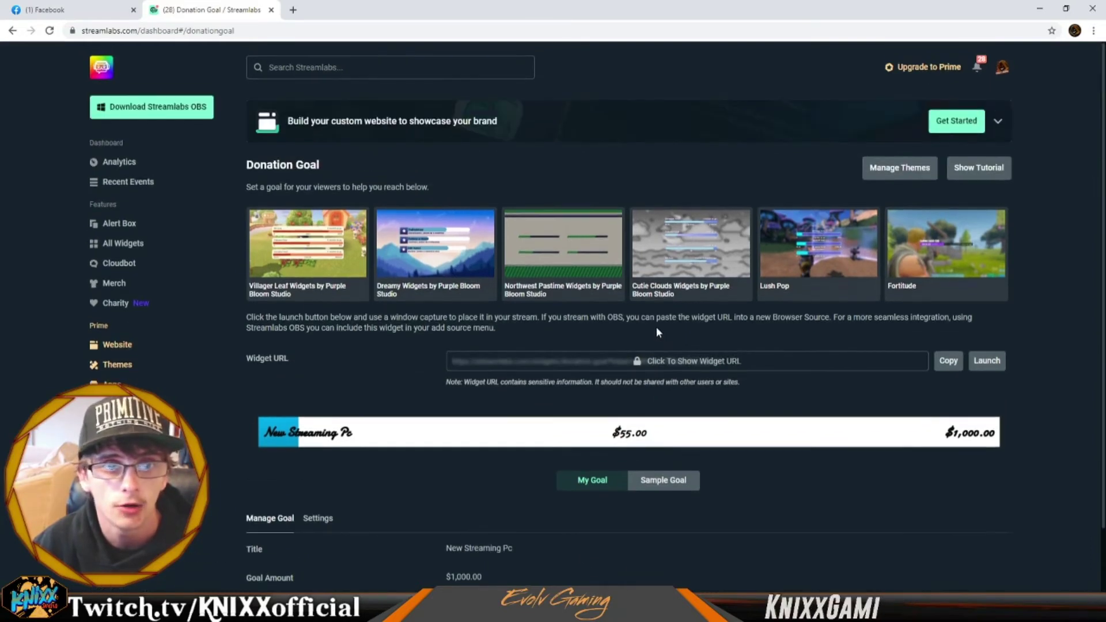
click(899, 167)
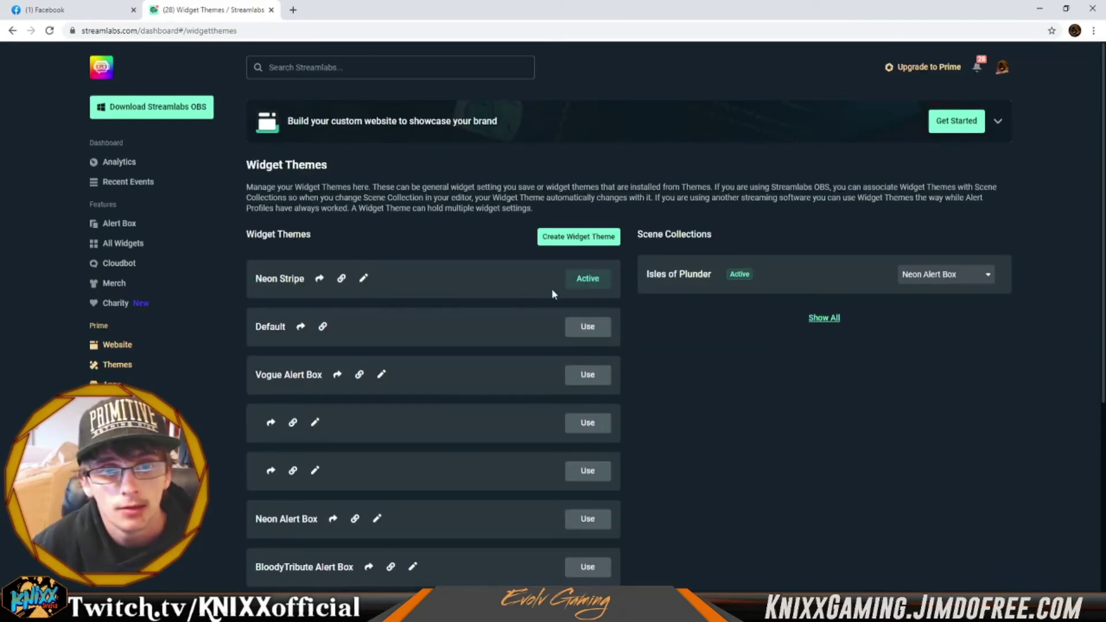
scroll(590, 304, down, 2)
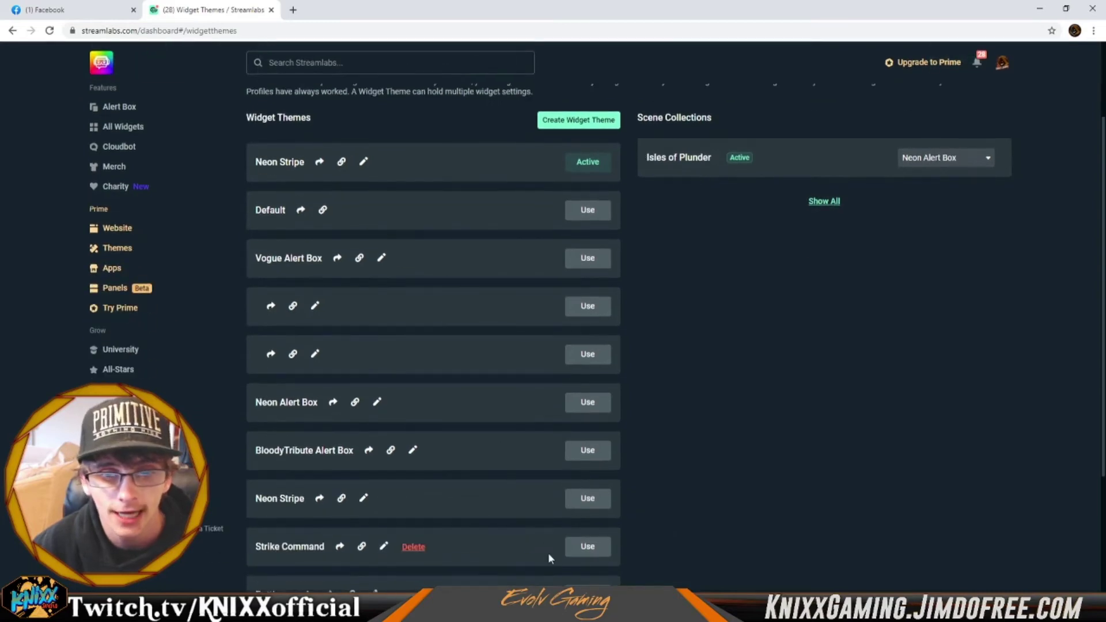
scroll(548, 552, down, 2)
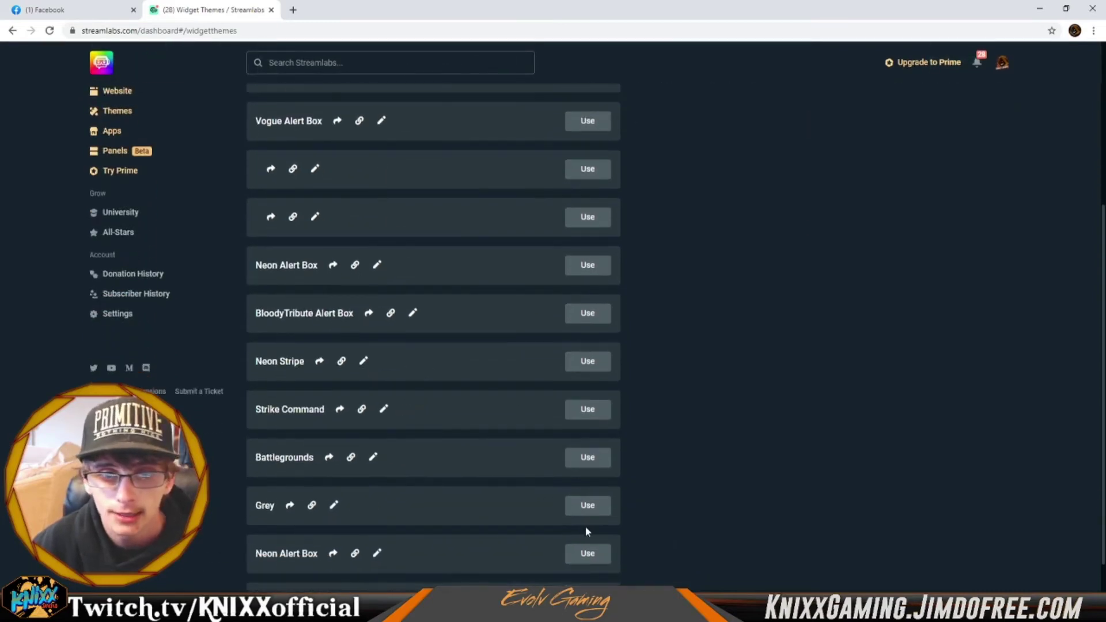
scroll(586, 531, up, 2)
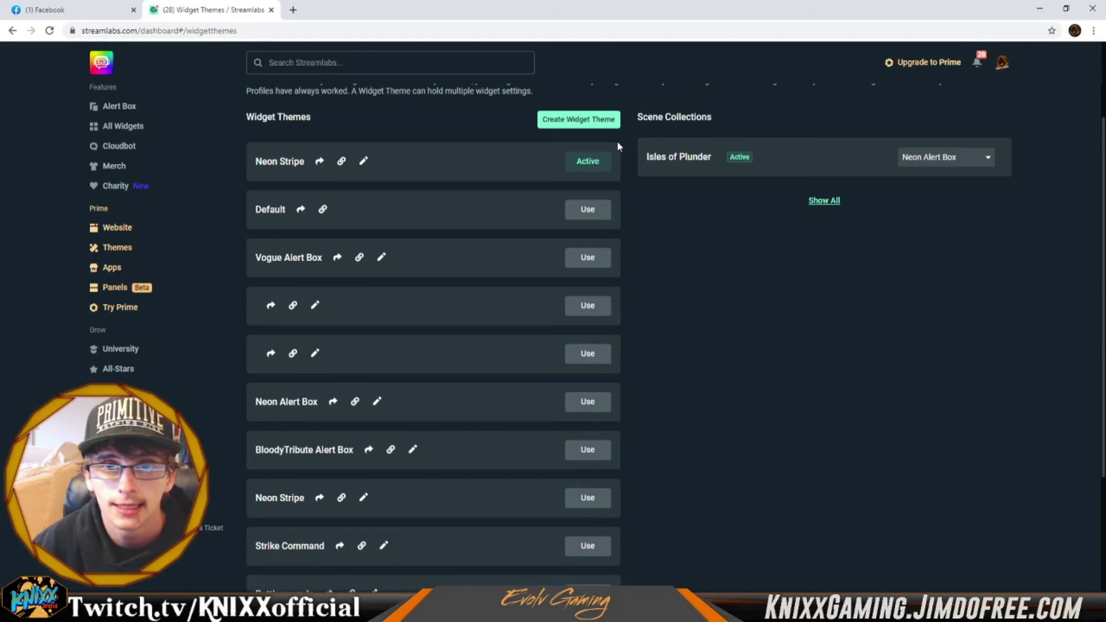
scroll(618, 145, up, 2)
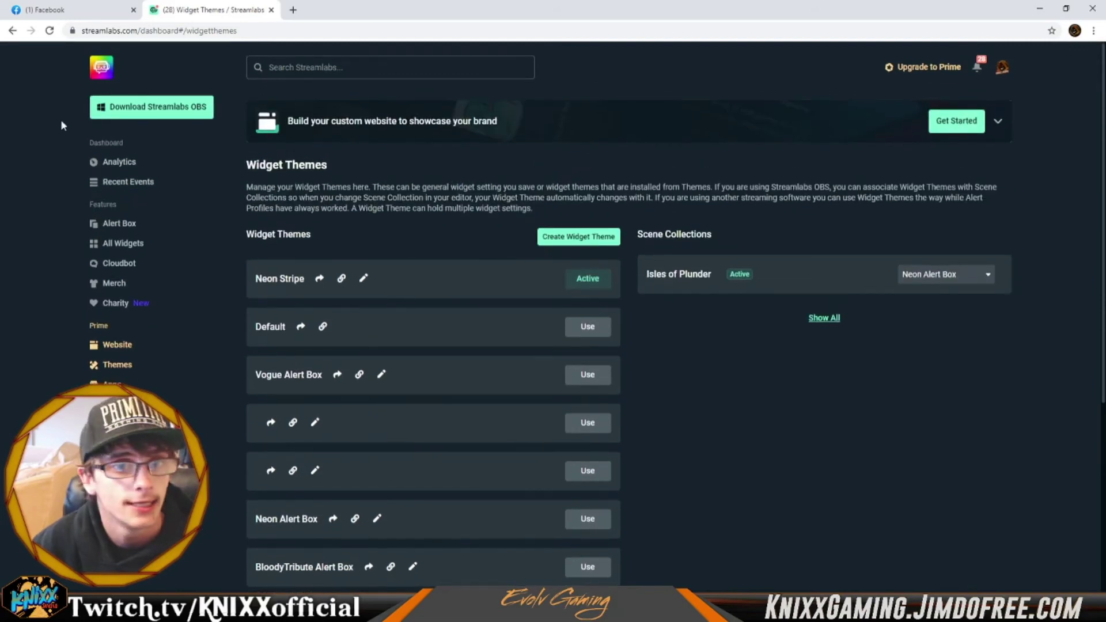
click(12, 30)
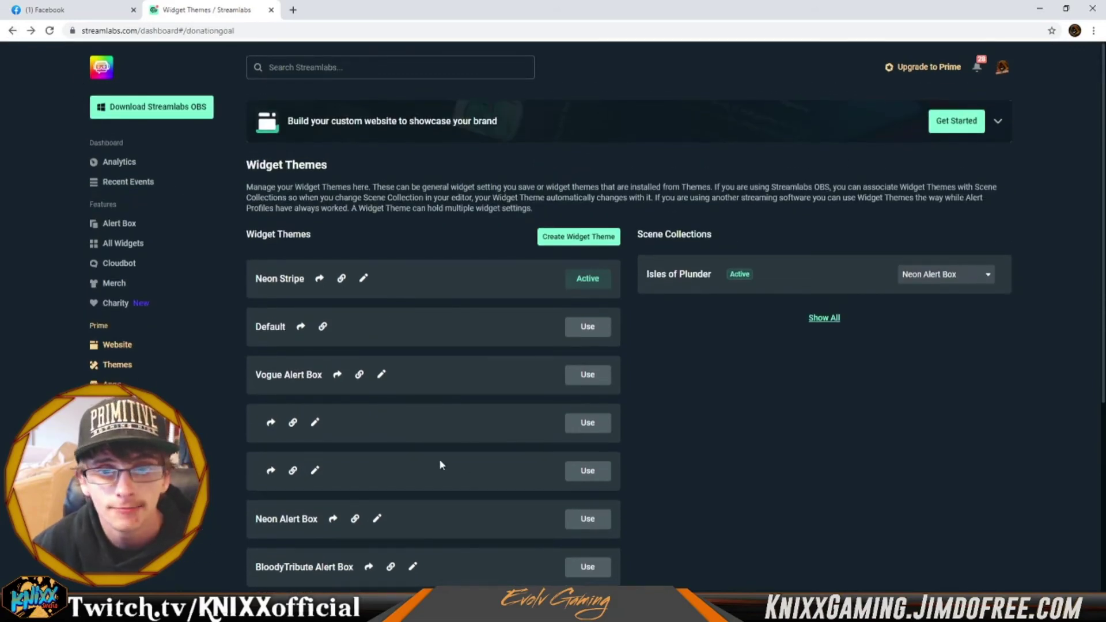
- In the donation goal's settings, try the Condensed and Standard layouts and leave the layout set to Standard
scroll(686, 493, down, 2)
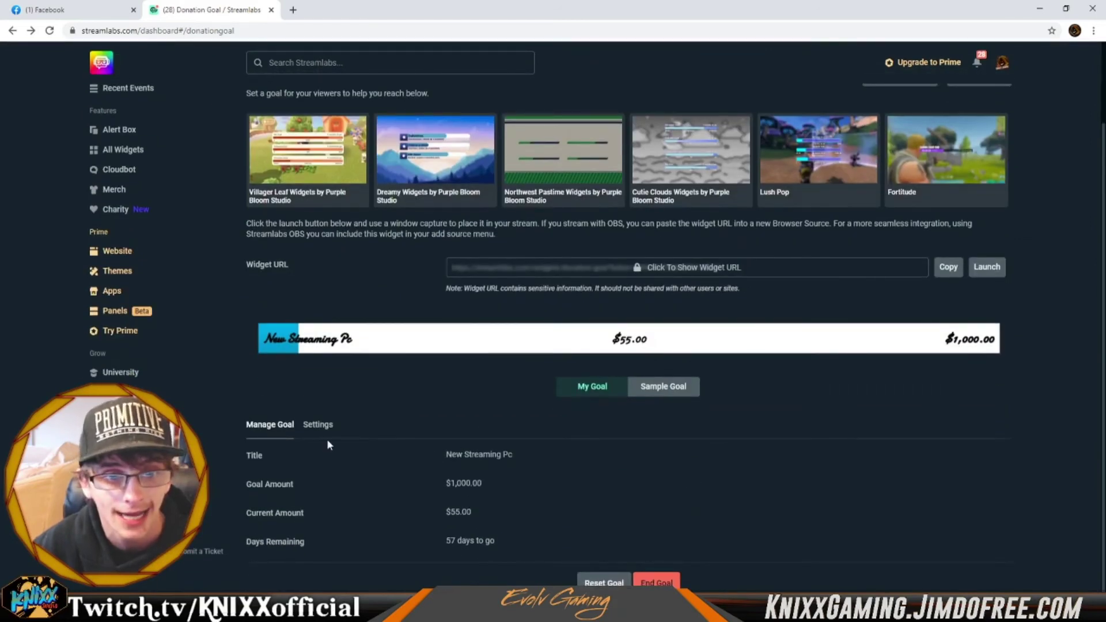
click(318, 424)
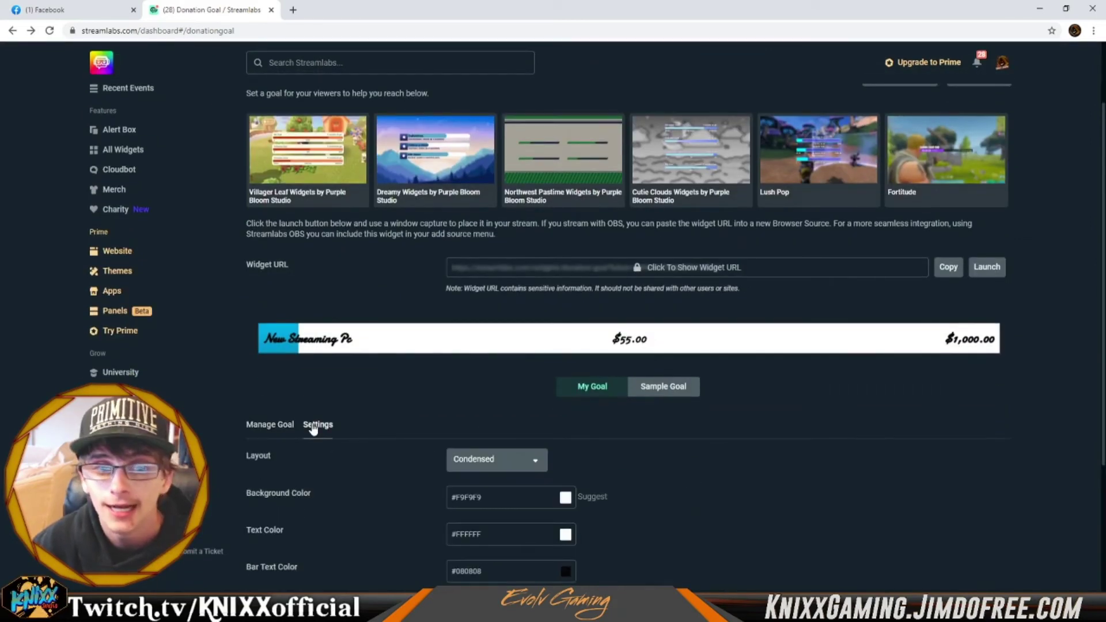
click(519, 465)
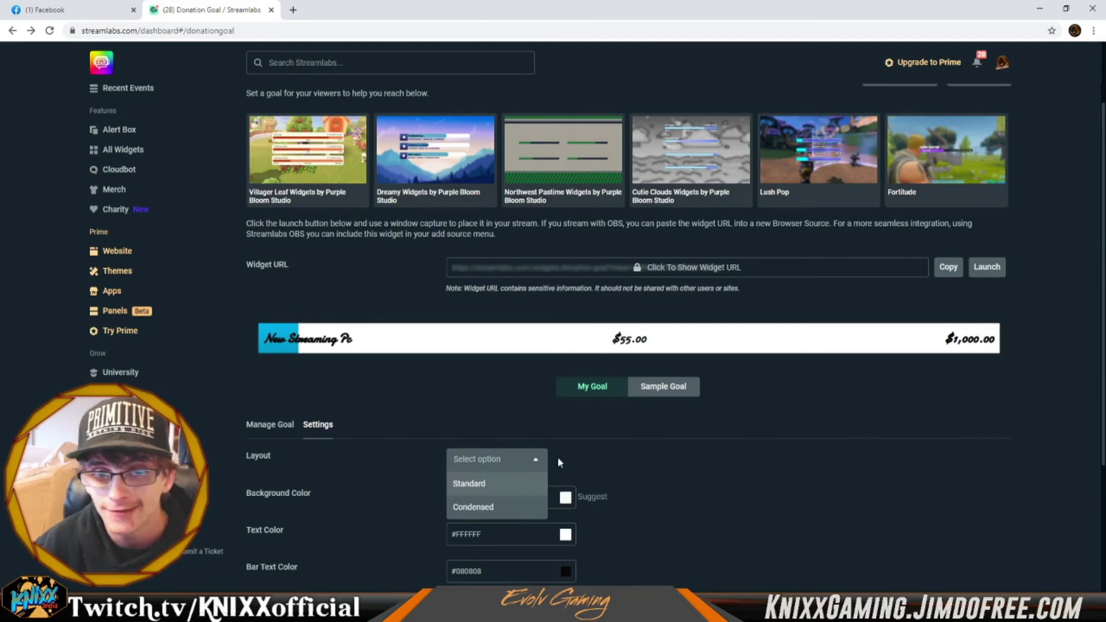
click(526, 509)
click(522, 464)
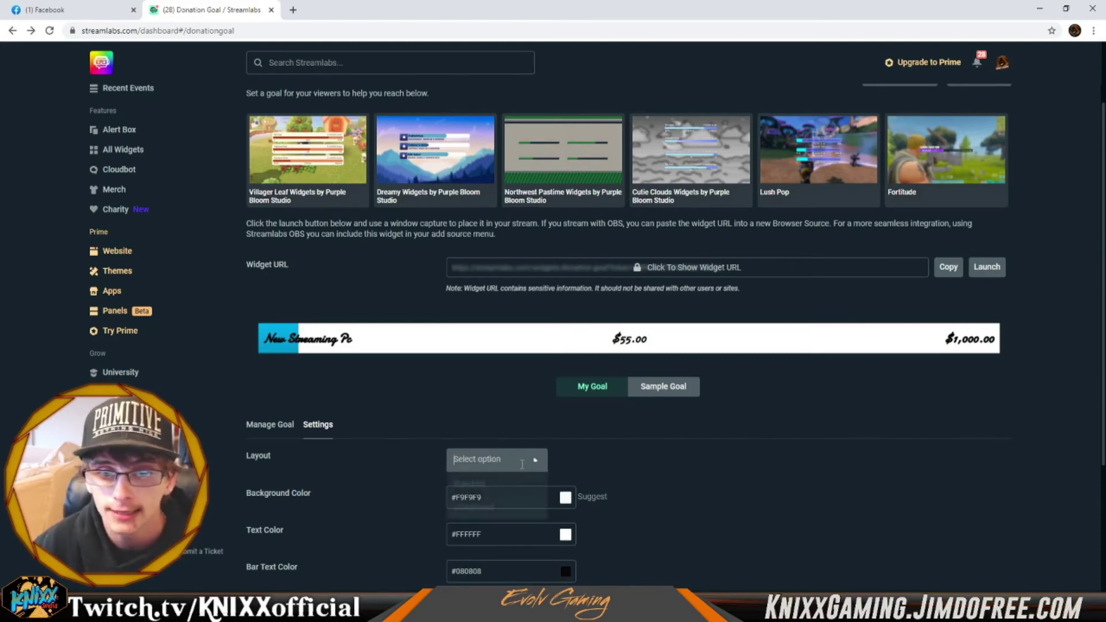
click(522, 484)
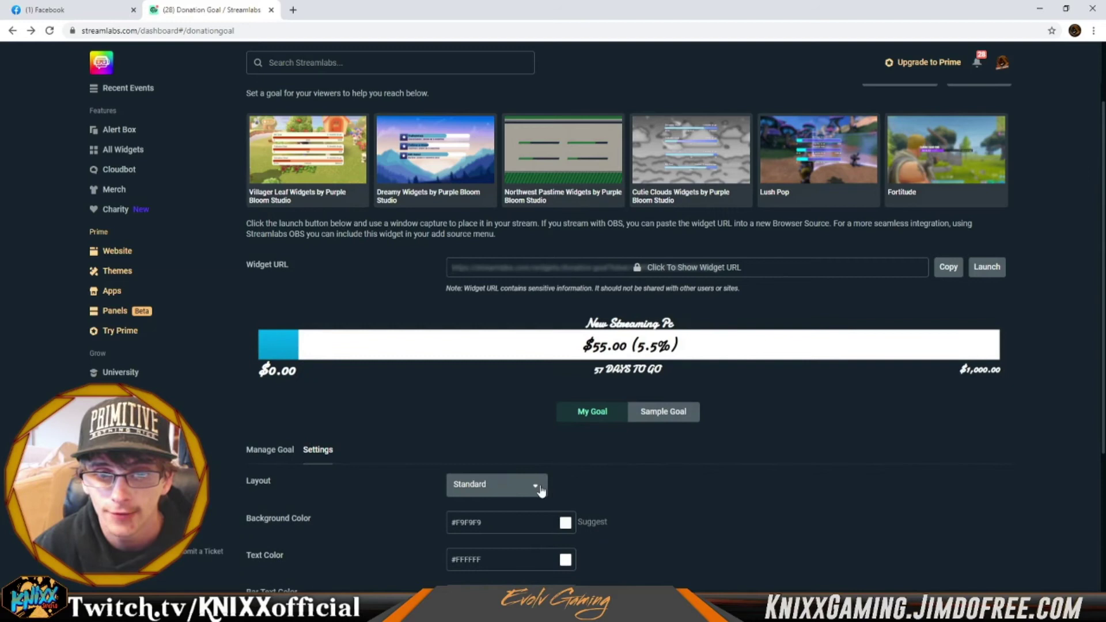
click(539, 487)
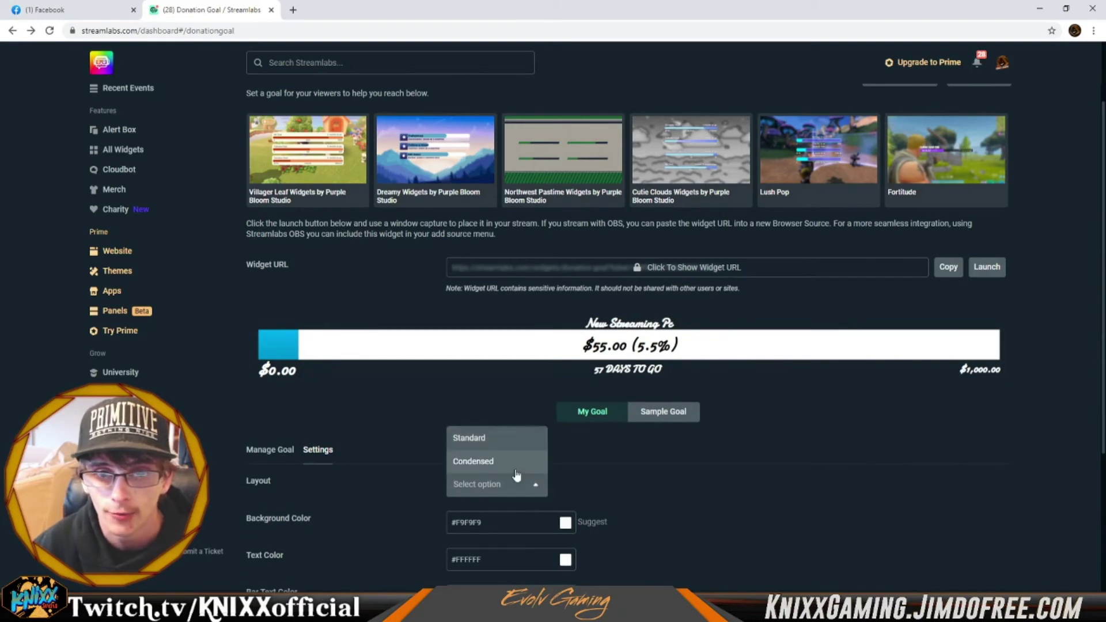
click(516, 470)
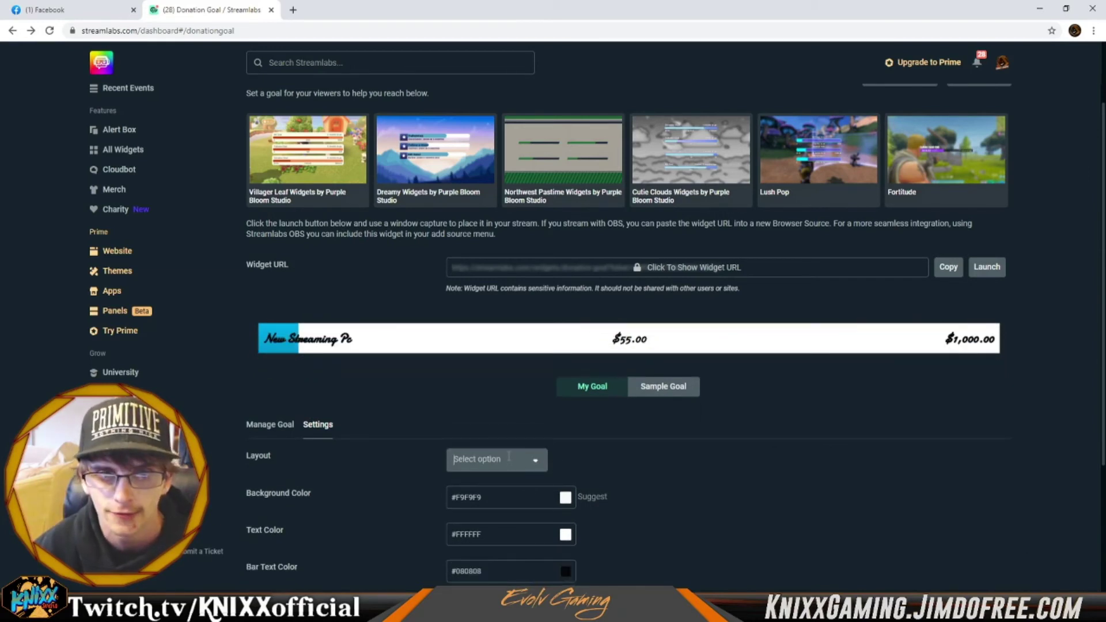
click(510, 459)
click(506, 489)
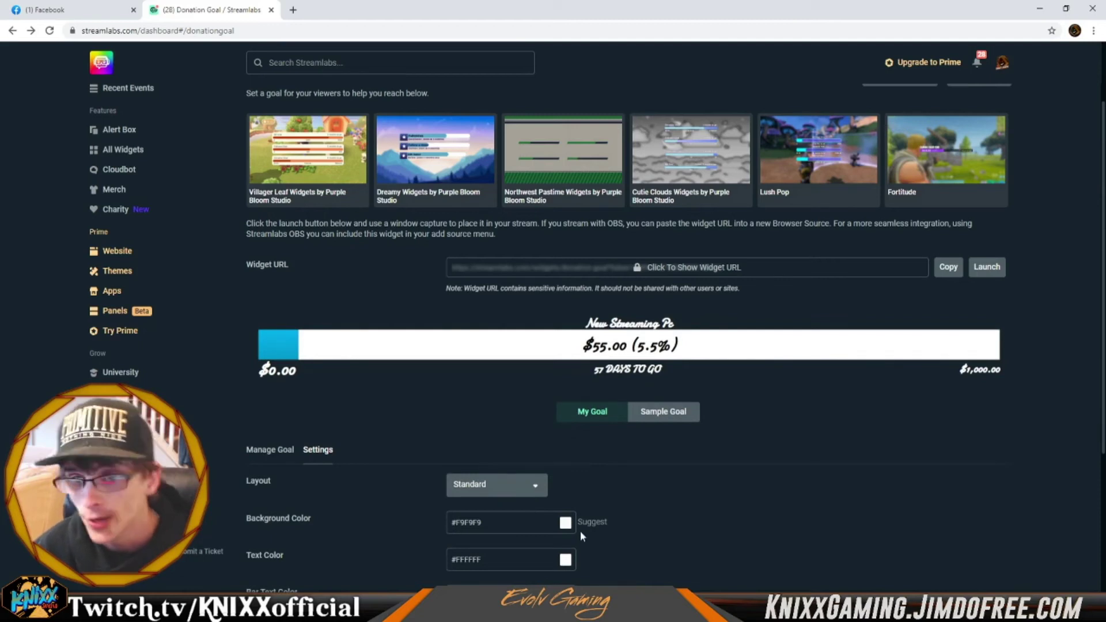
- Check the background color picker and the remaining appearance options, and save the donation goal's settings
click(567, 523)
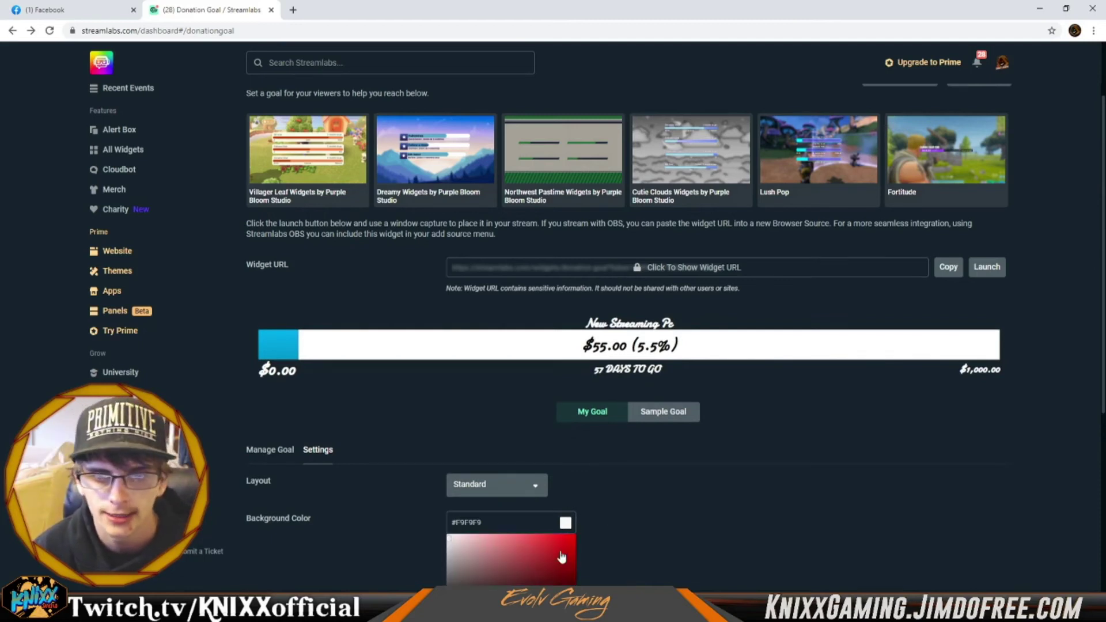
click(661, 457)
scroll(617, 495, down, 2)
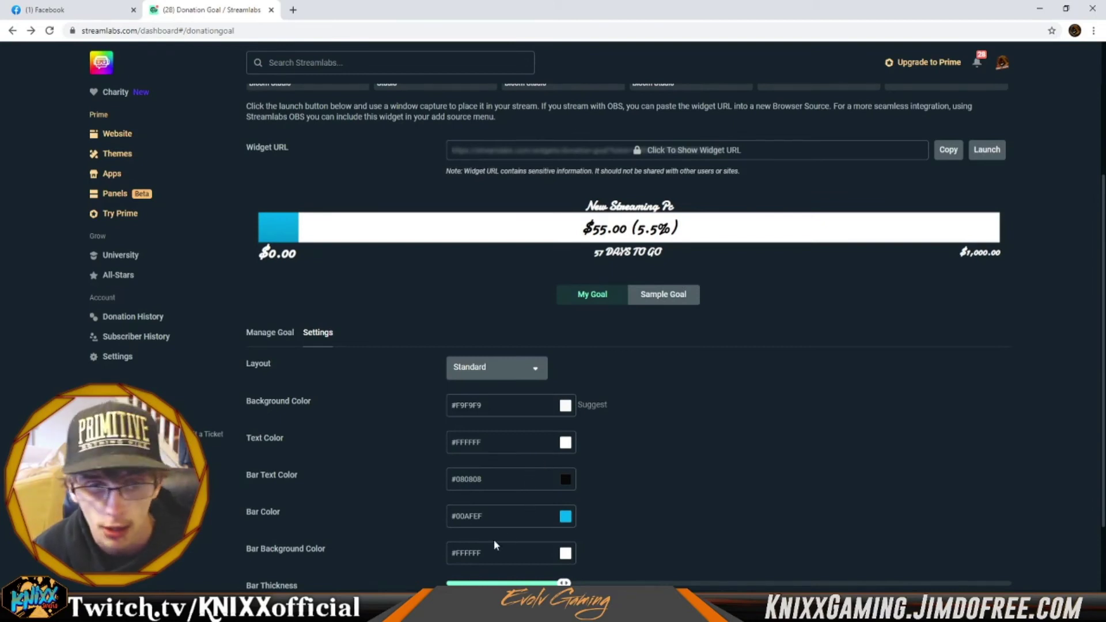
scroll(489, 565, down, 1)
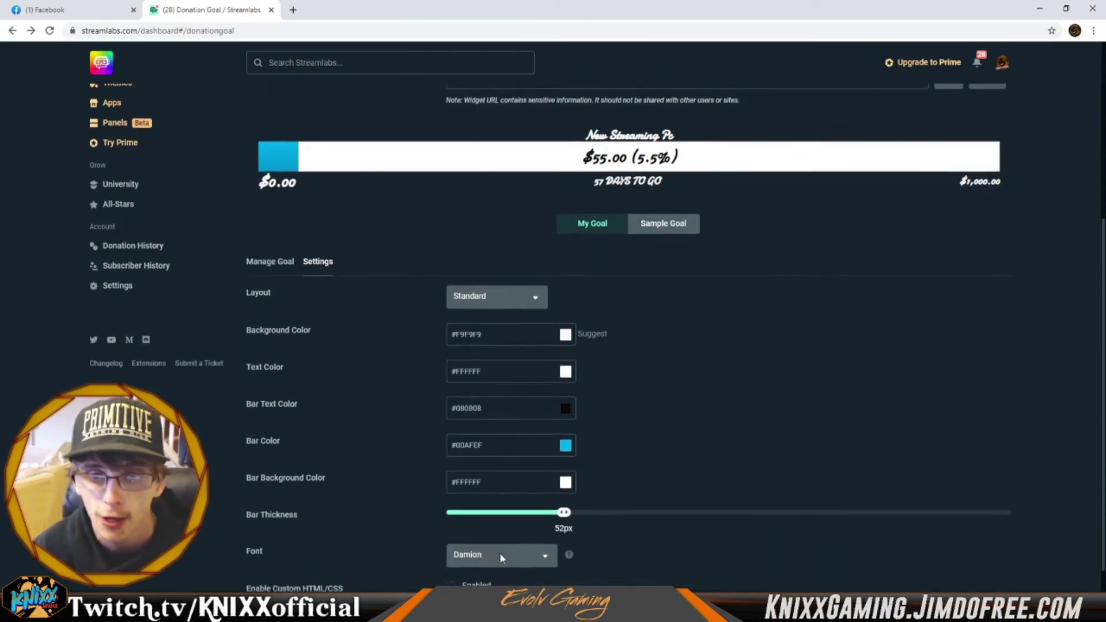
scroll(509, 558, down, 1)
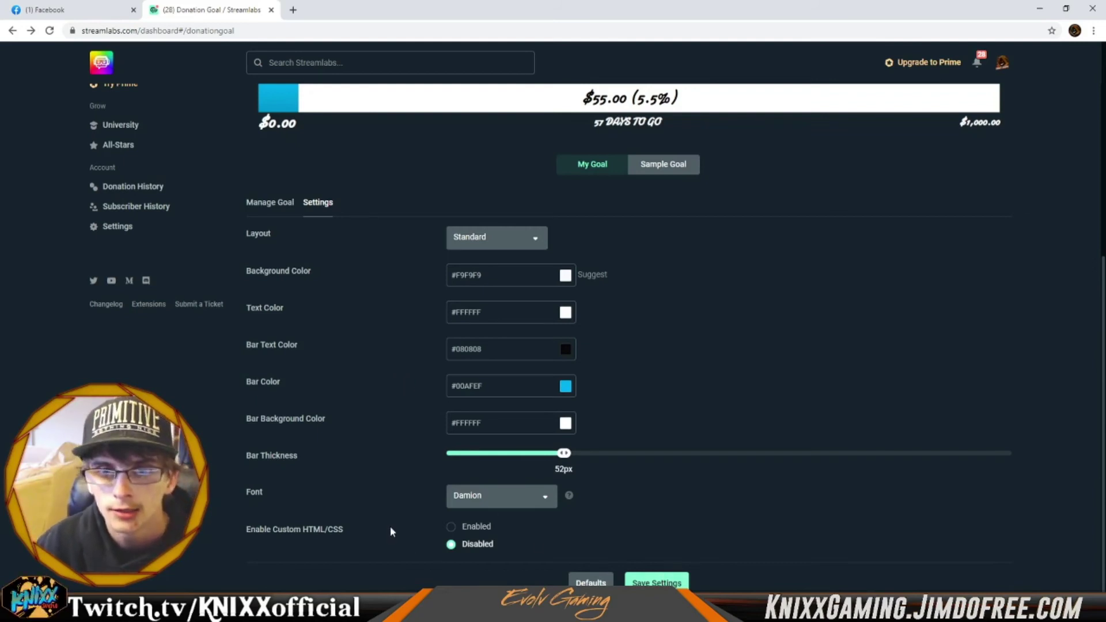
click(649, 582)
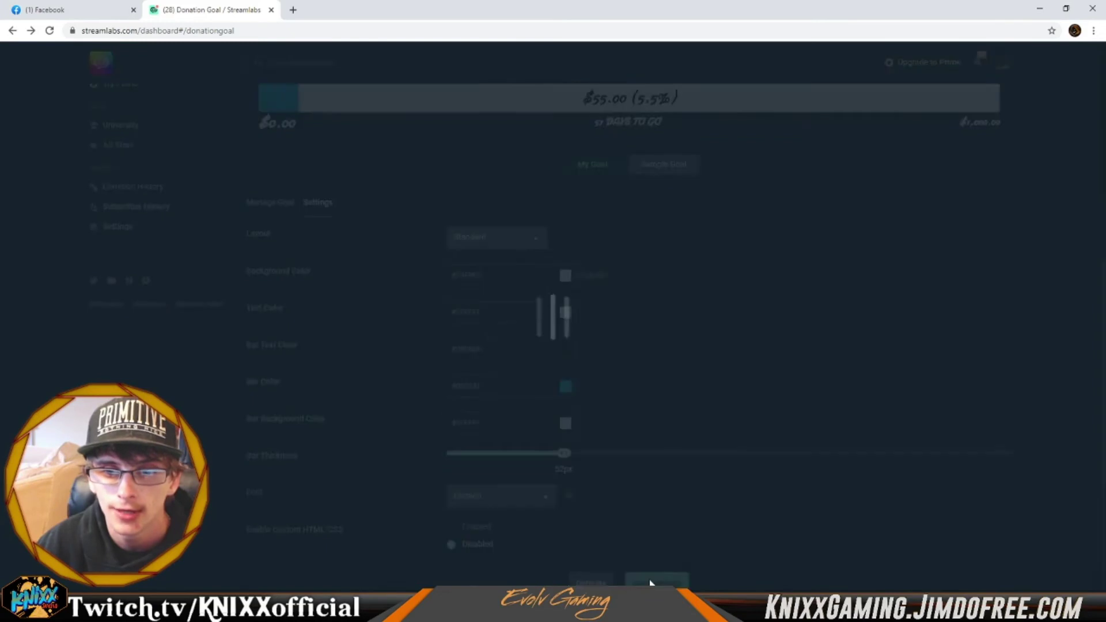
- Copy the donation goal's widget URL without revealing it
scroll(738, 365, up, 5)
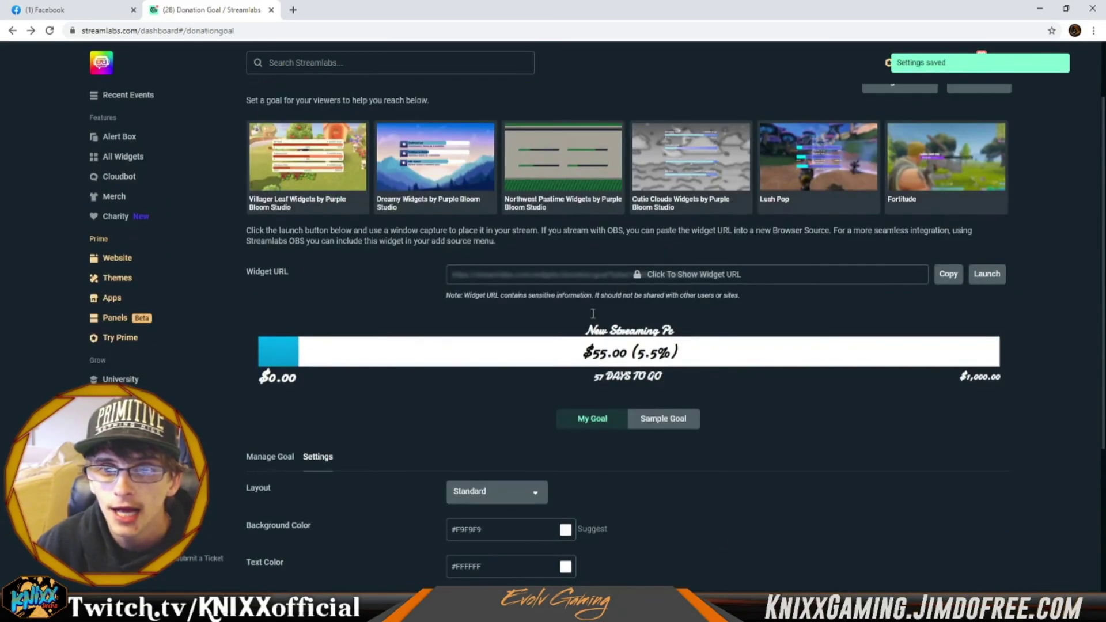
click(951, 276)
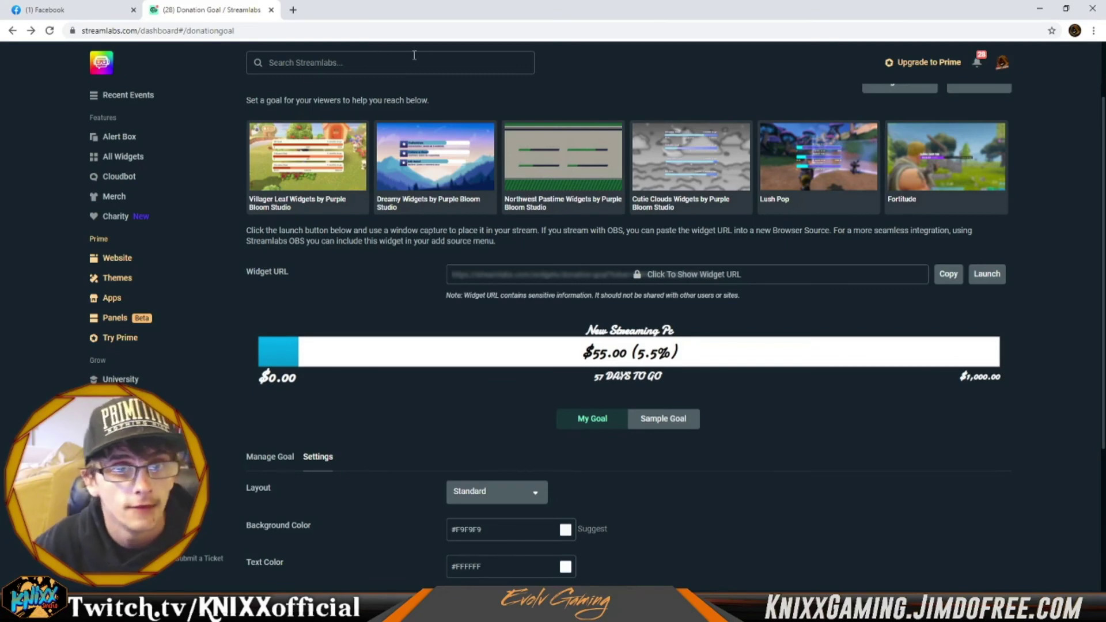
- Examine the donation goal's colors, bar thickness, font and custom HTML/CSS settings
scroll(358, 499, up, 1)
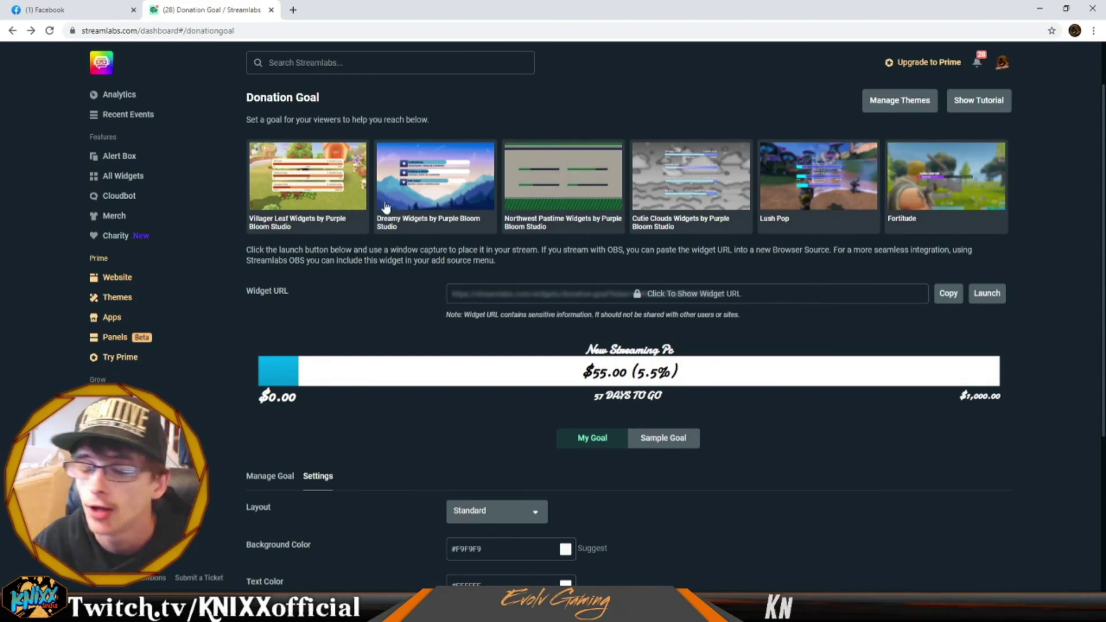
scroll(494, 406, down, 2)
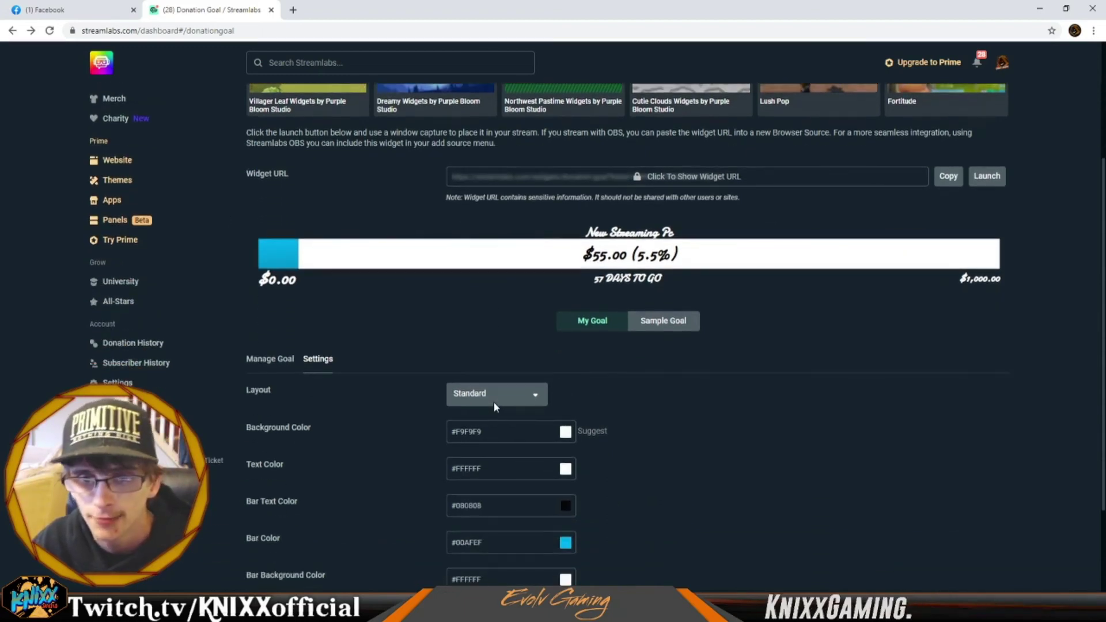
scroll(494, 405, down, 2)
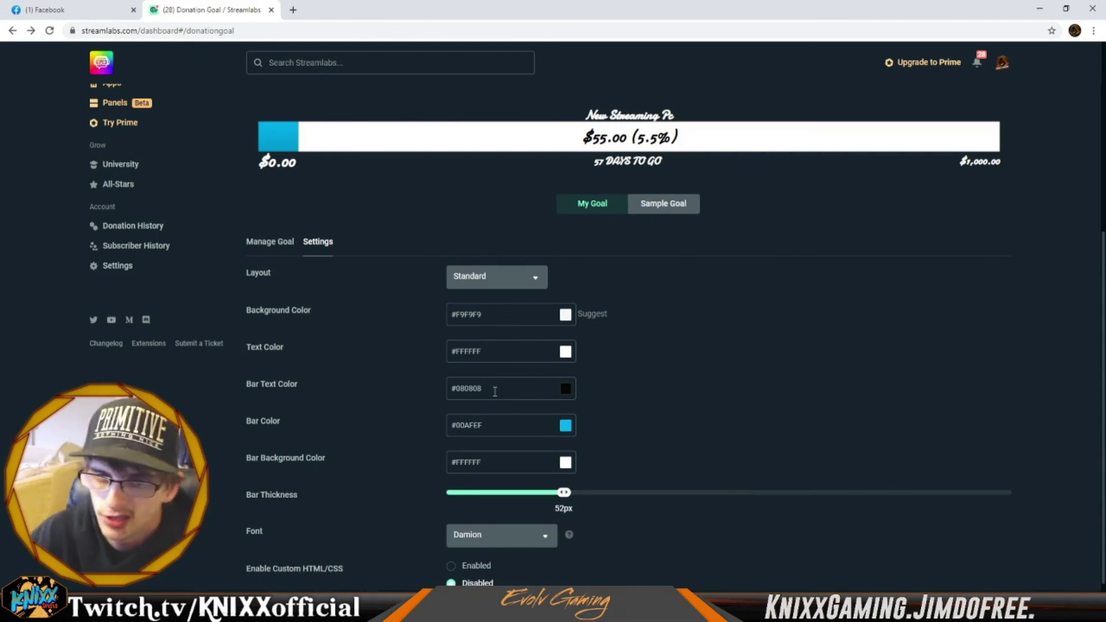
scroll(794, 472, down, 1)
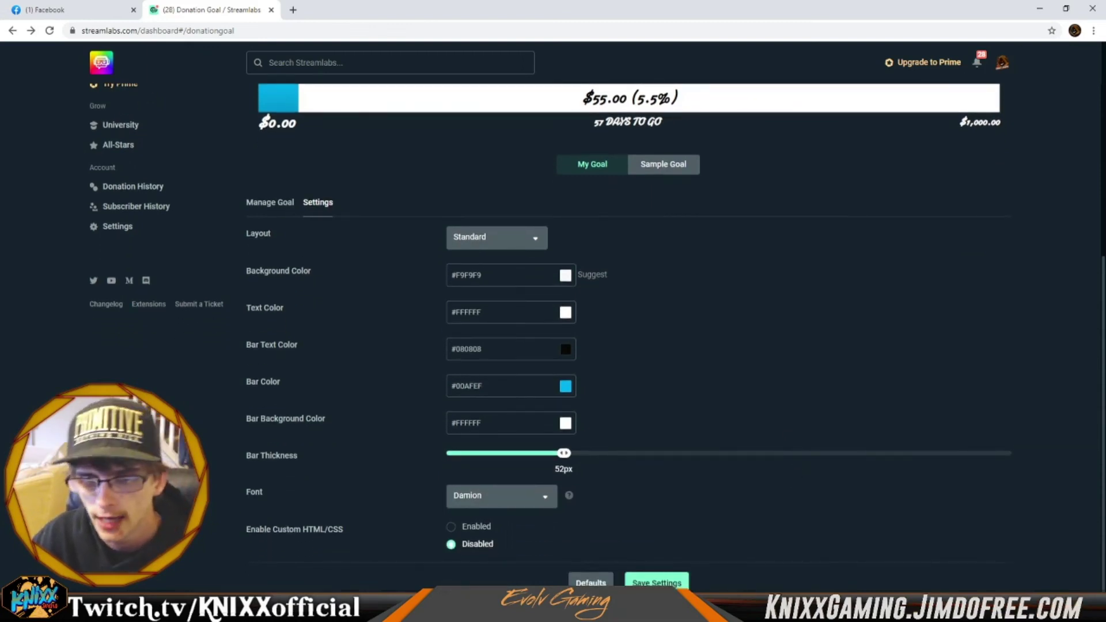